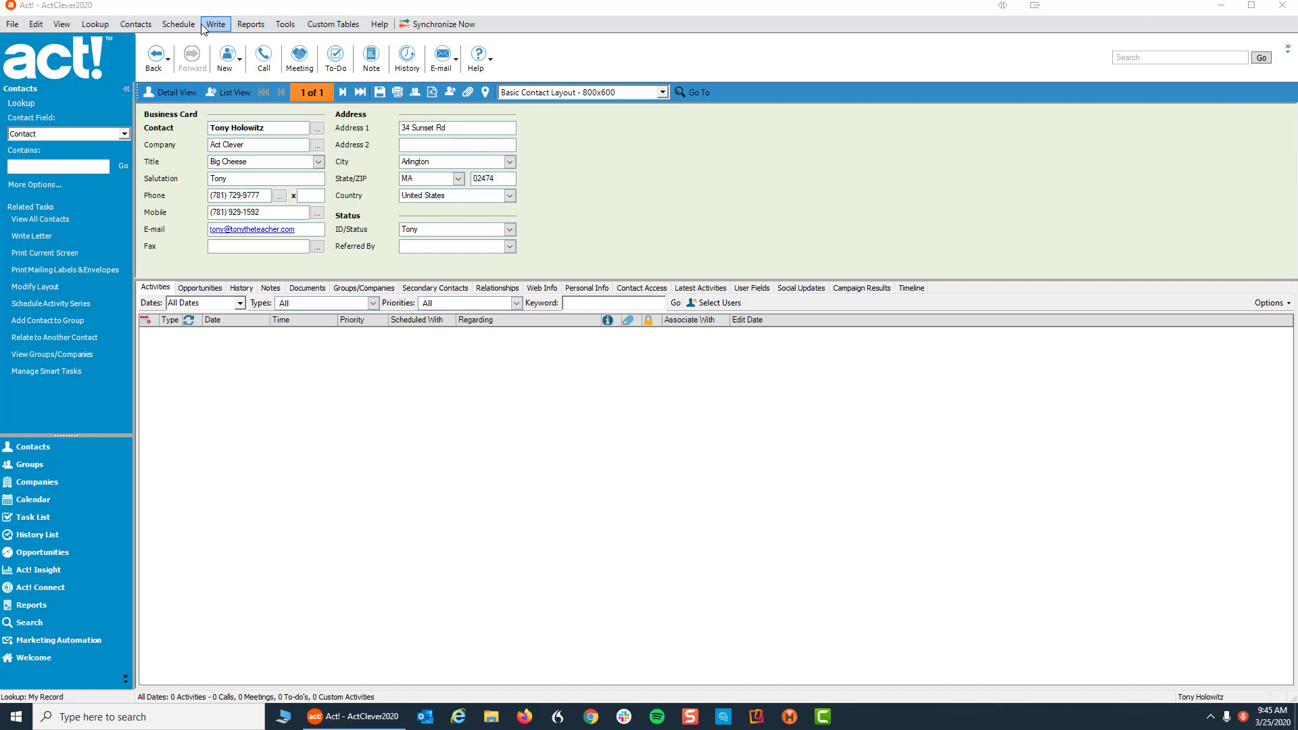
# Step: Look up all contacts whose last name starts with the common surname, and widen the Company column in the results
pyautogui.click(100, 25)
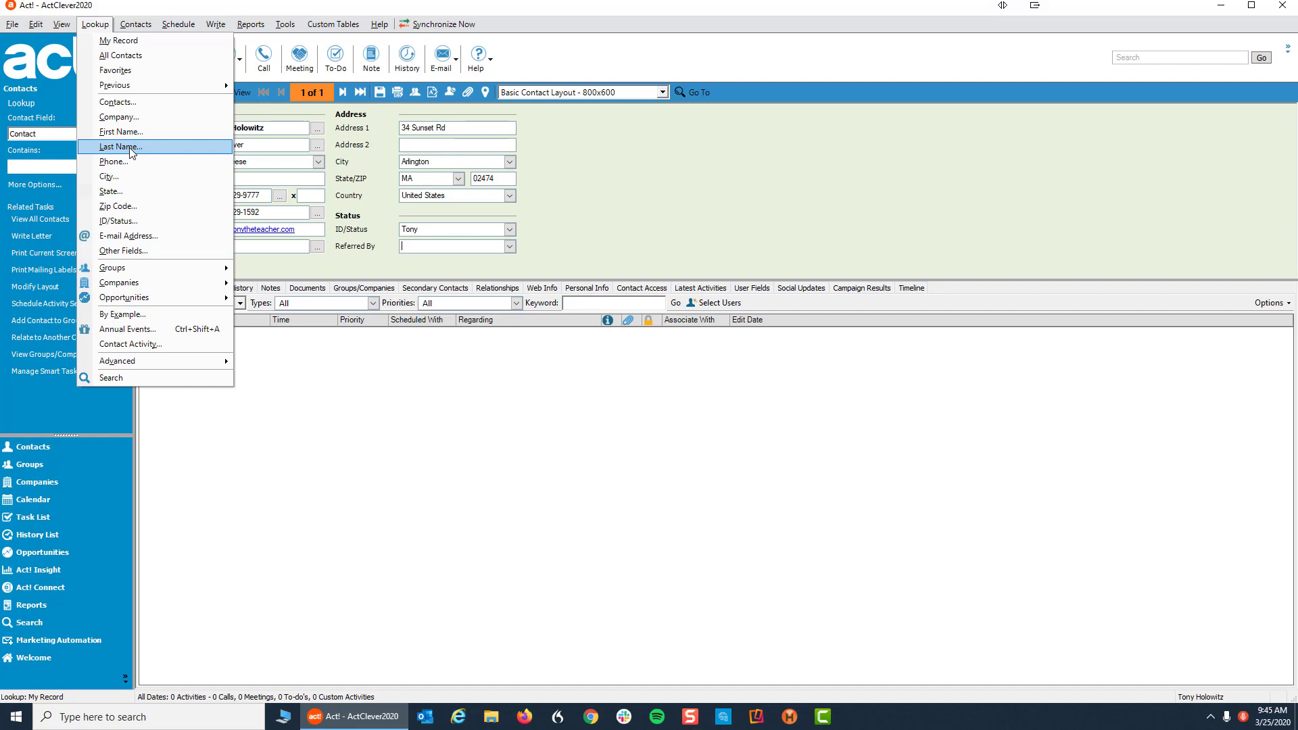
pyautogui.click(130, 151)
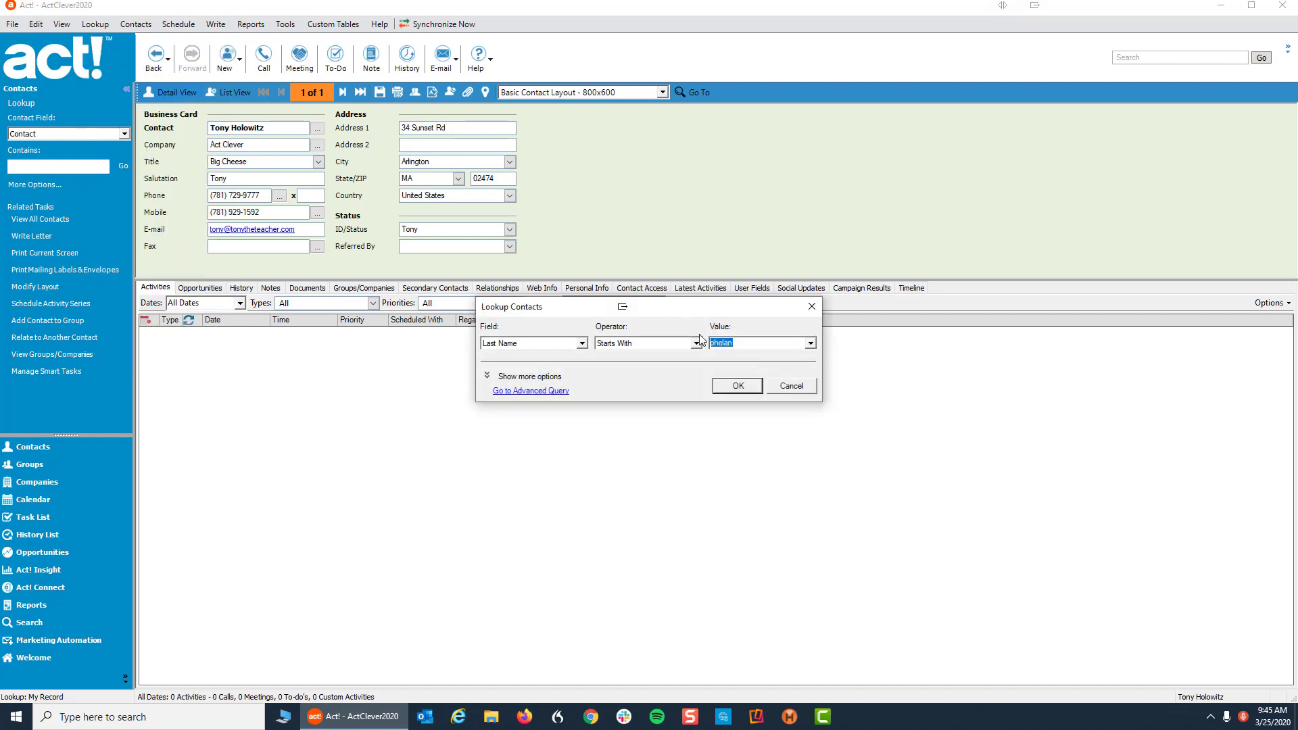
pyautogui.moveTo(618, 312); pyautogui.dragTo(580, 252)
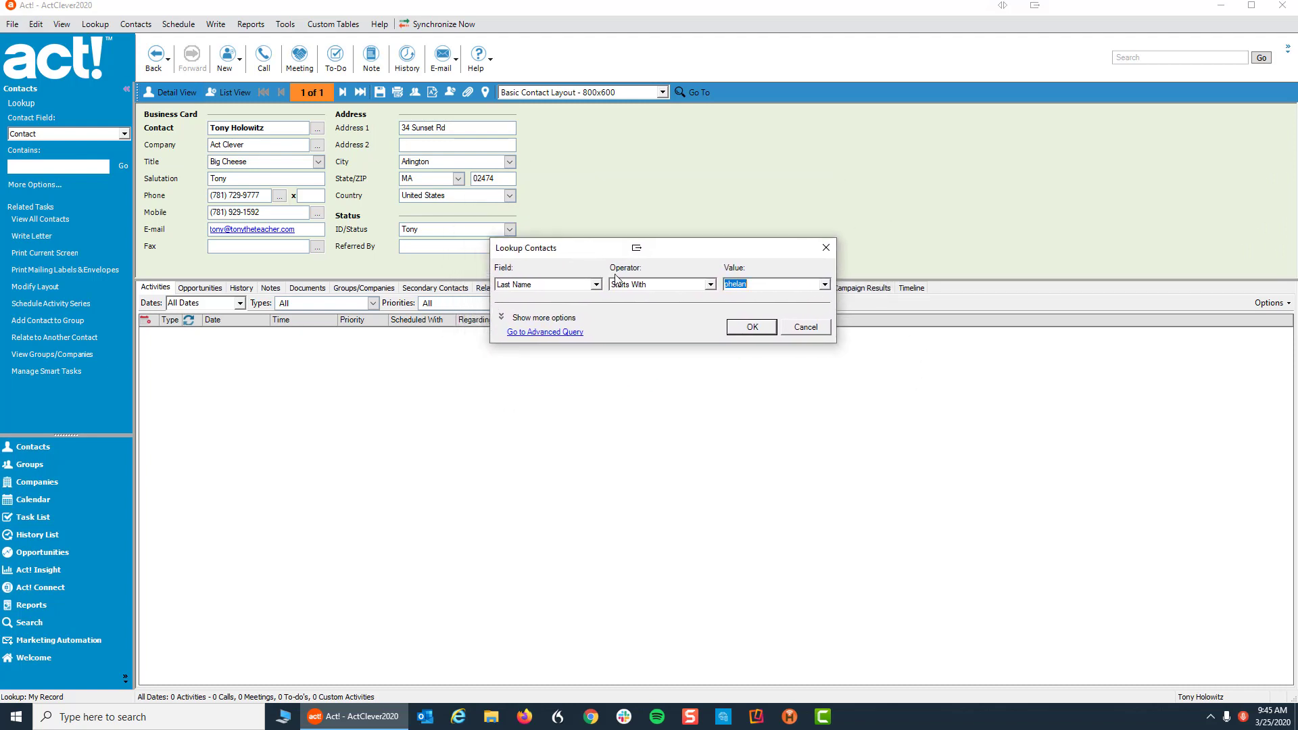
pyautogui.write('smith')
pyautogui.click(751, 328)
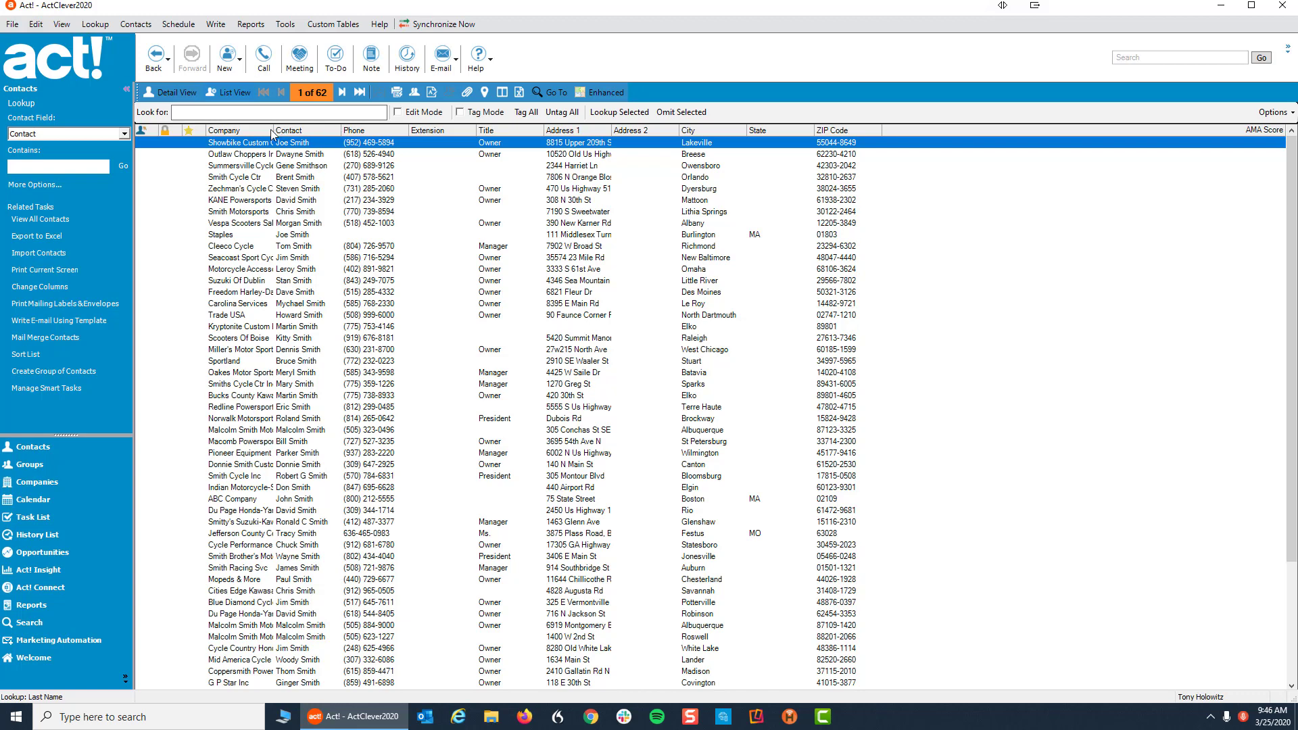
pyautogui.moveTo(272, 131); pyautogui.dragTo(327, 131)
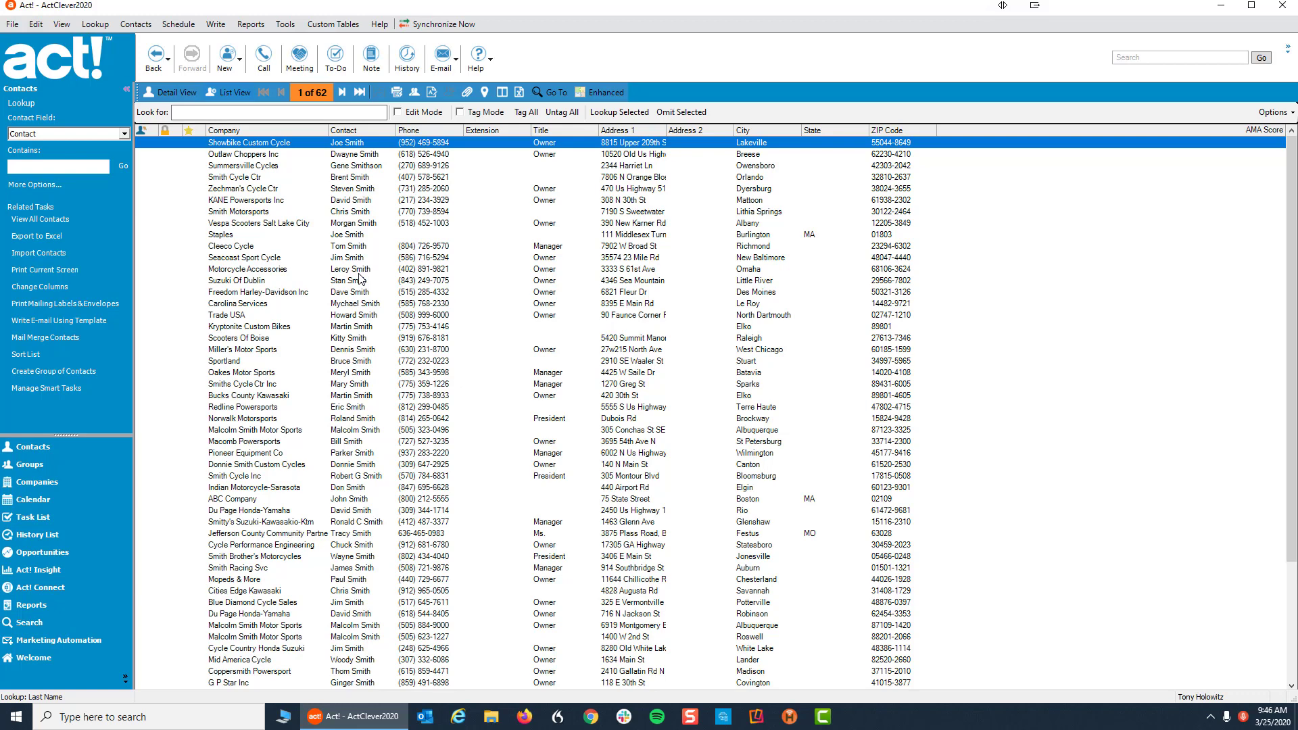
# Step: Look up the ABC Company contact by full name, using the Contact field with the Starts With operator
pyautogui.click(94, 26)
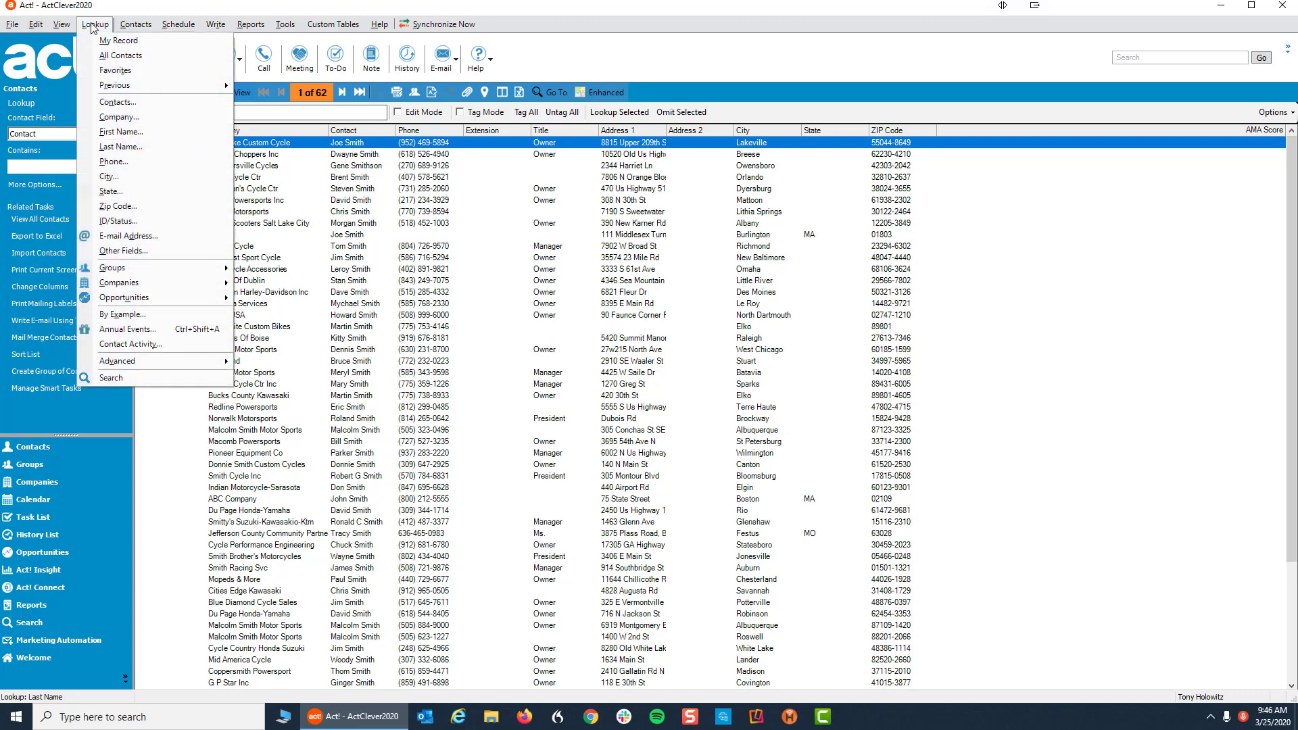
pyautogui.click(115, 103)
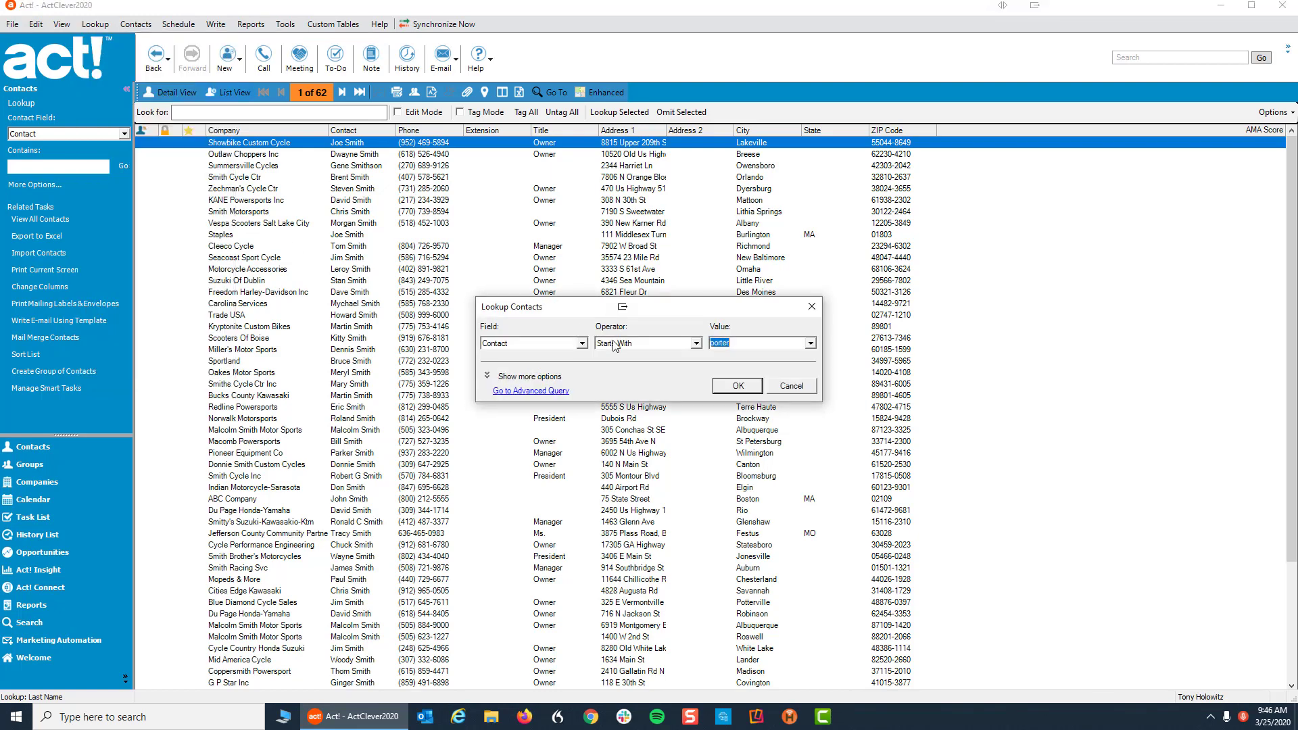
pyautogui.write('J')
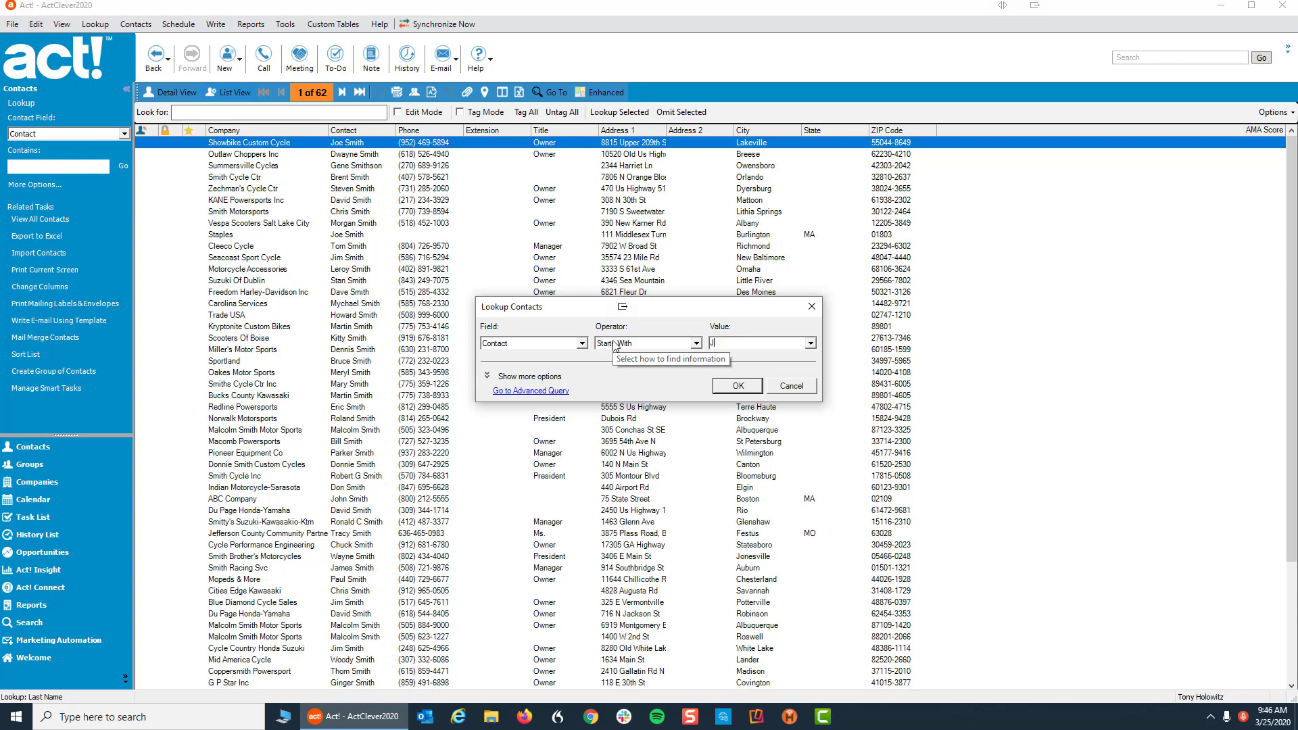
pyautogui.write('ohn Smith')
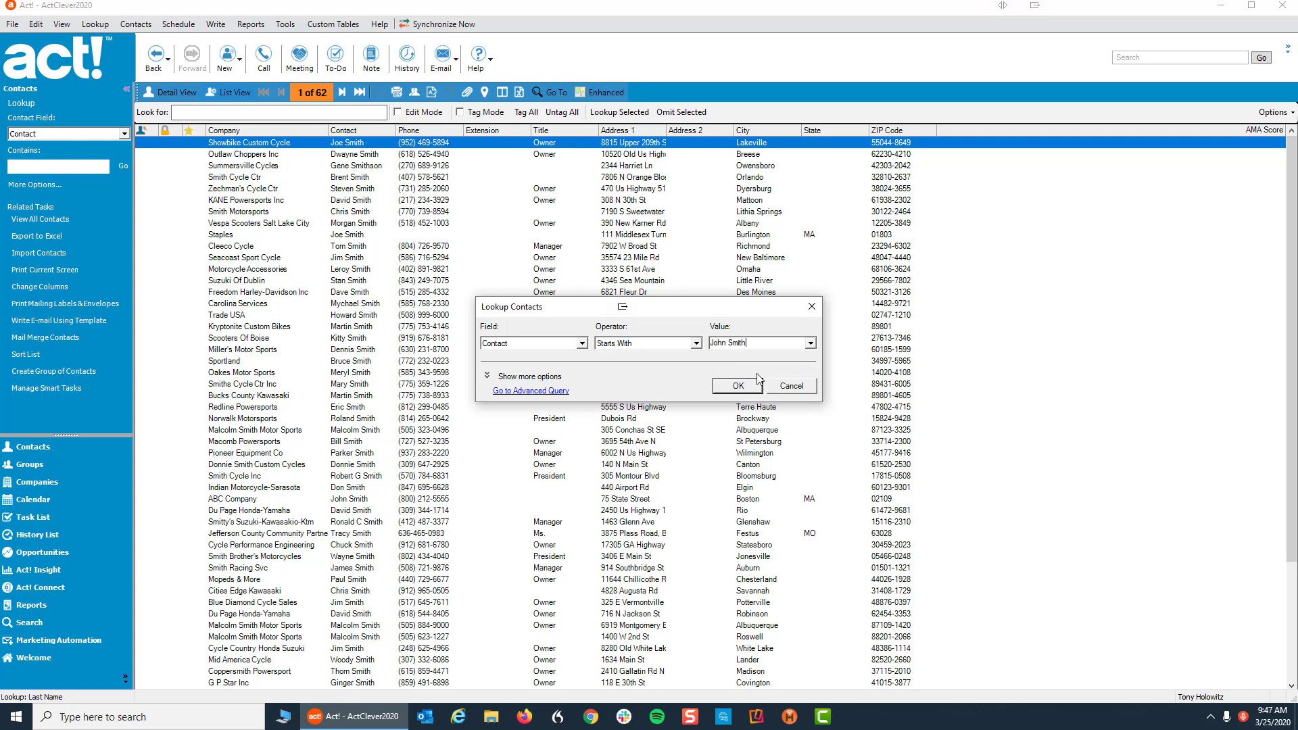
pyautogui.click(737, 387)
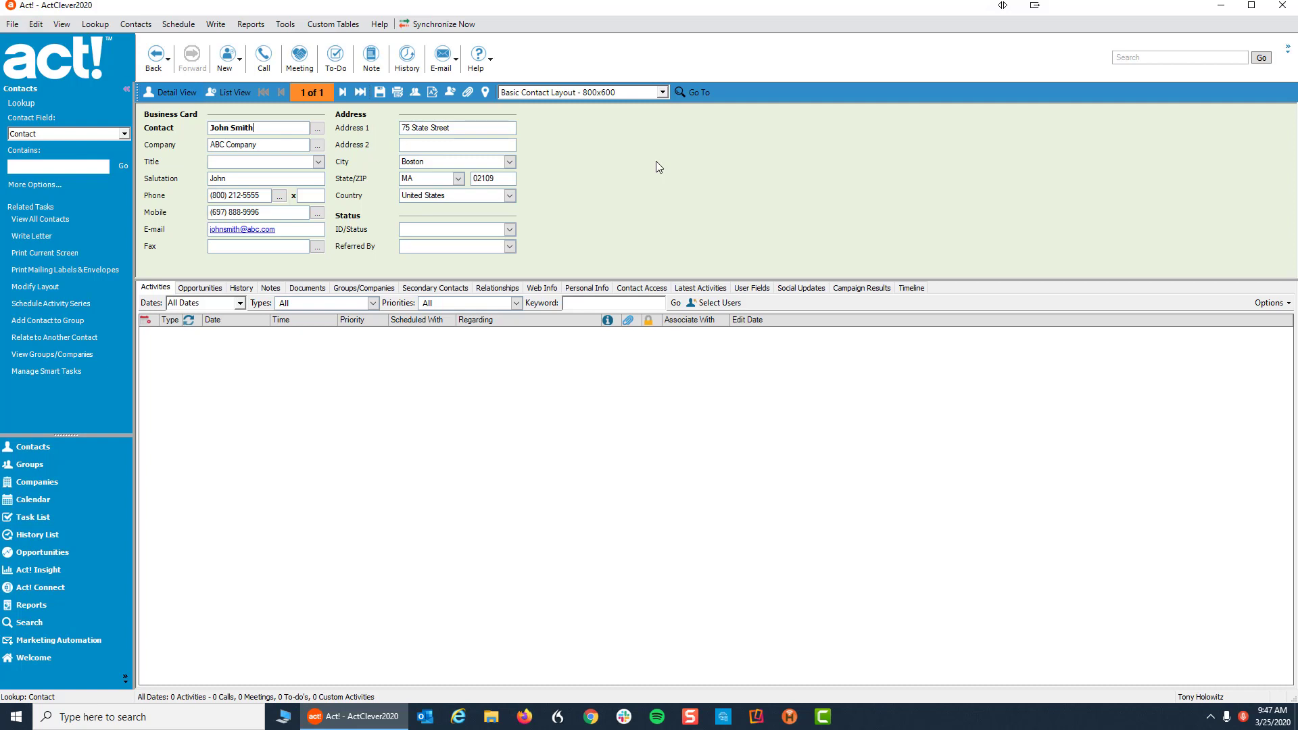
pyautogui.click(429, 230)
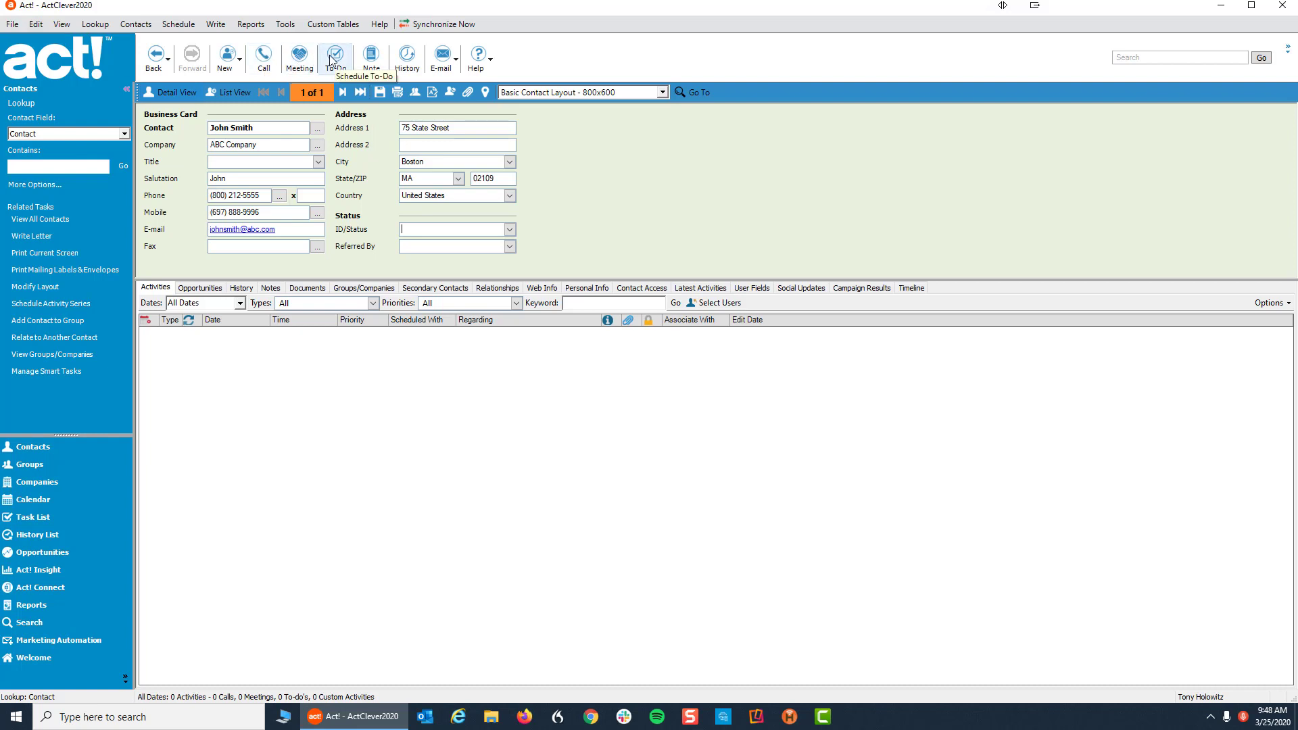
pyautogui.click(264, 64)
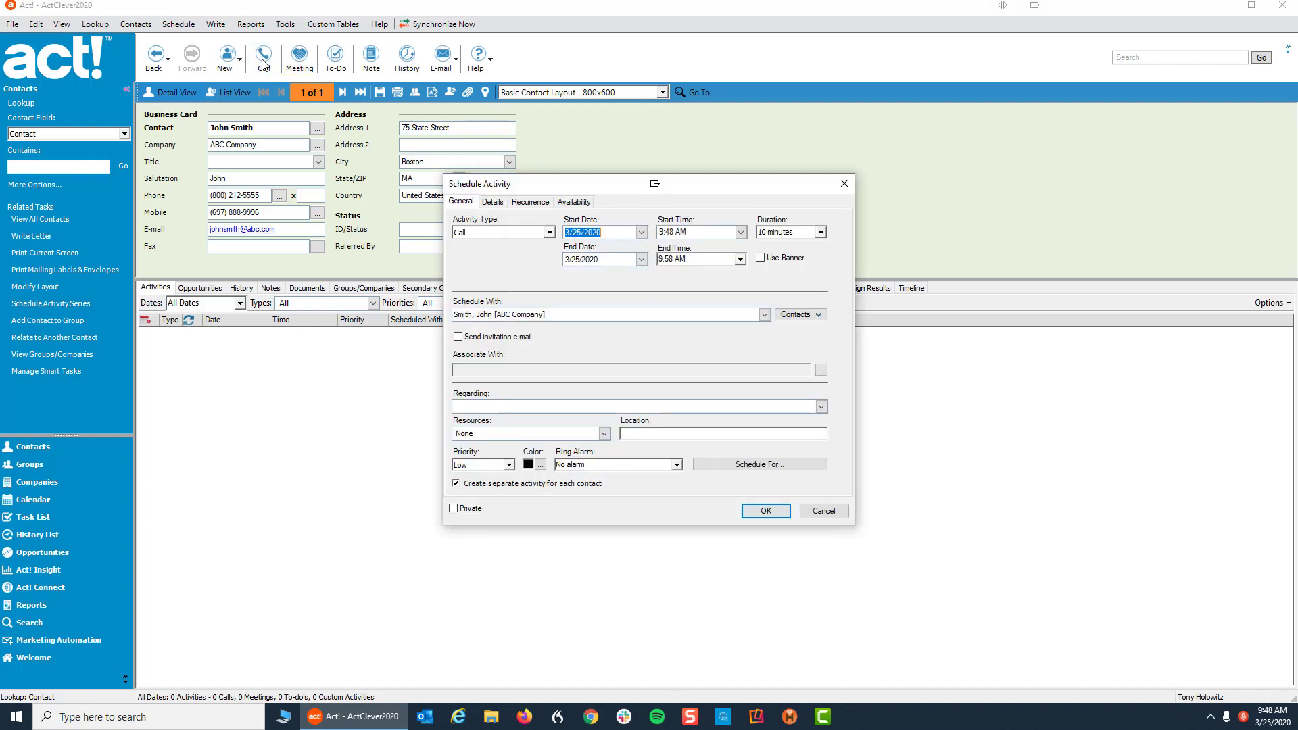
pyautogui.click(824, 512)
pyautogui.click(302, 59)
pyautogui.click(811, 513)
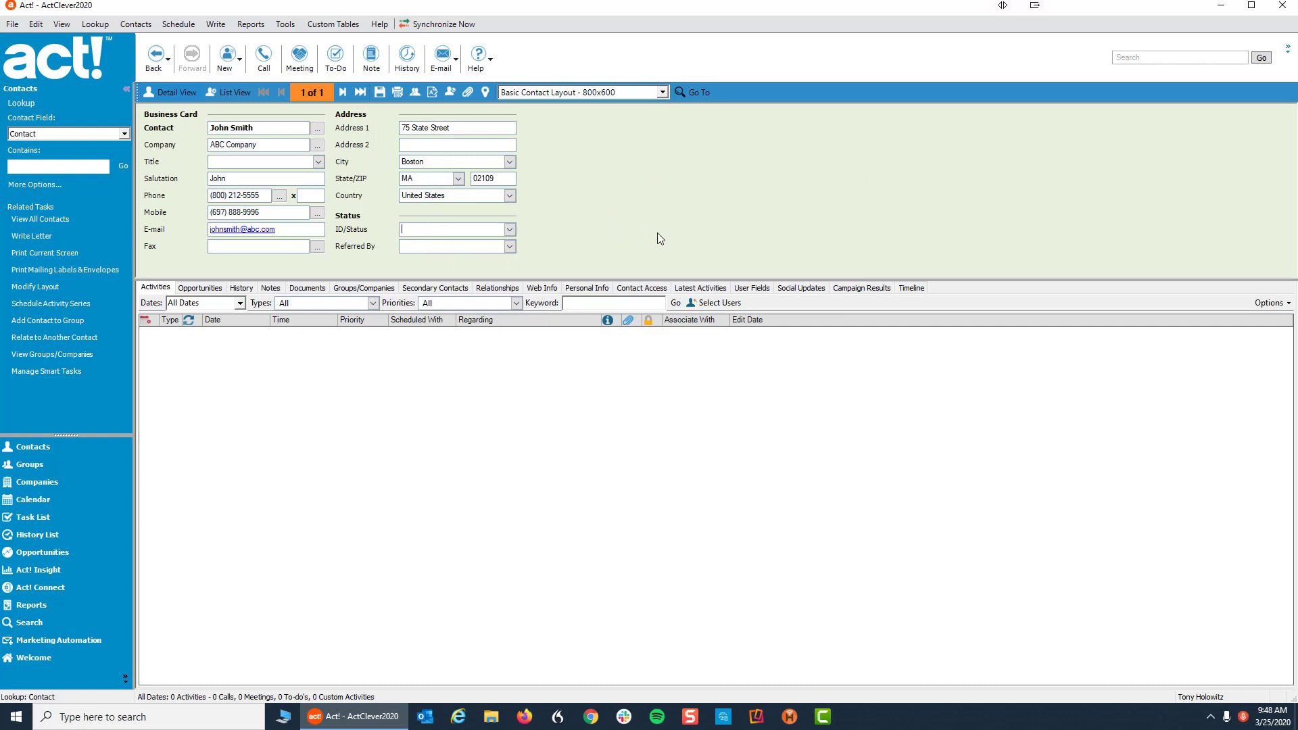
# Step: Schedule a call with this contact for 3/27/2020 at 10:00 AM, regarding "Follow-up"
pyautogui.click(264, 55)
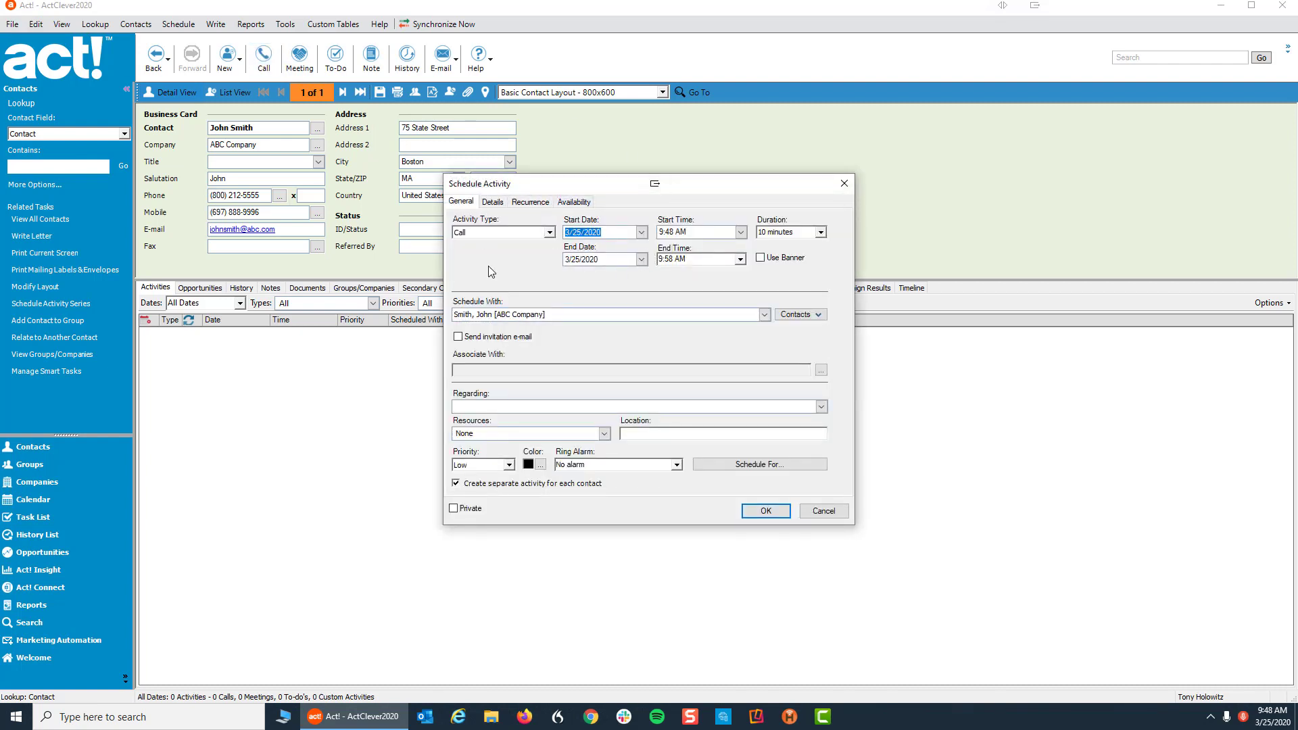
pyautogui.click(641, 232)
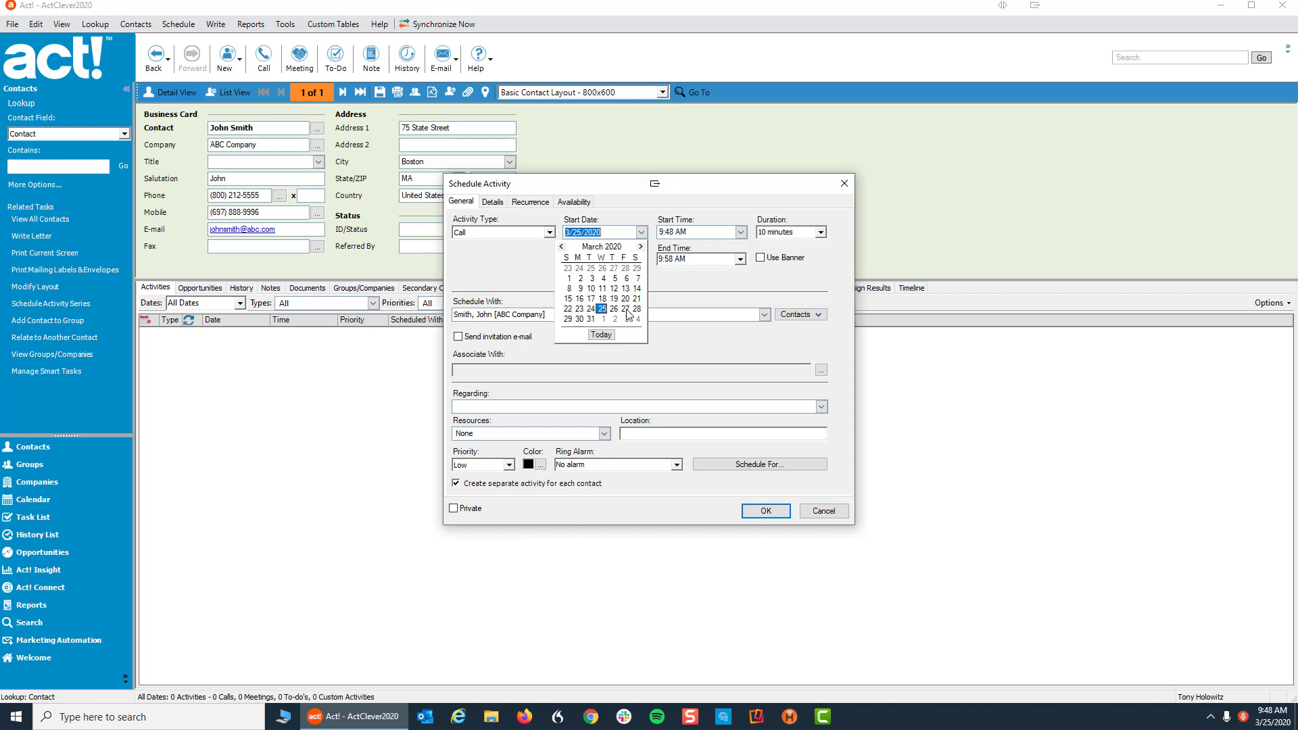
pyautogui.click(625, 309)
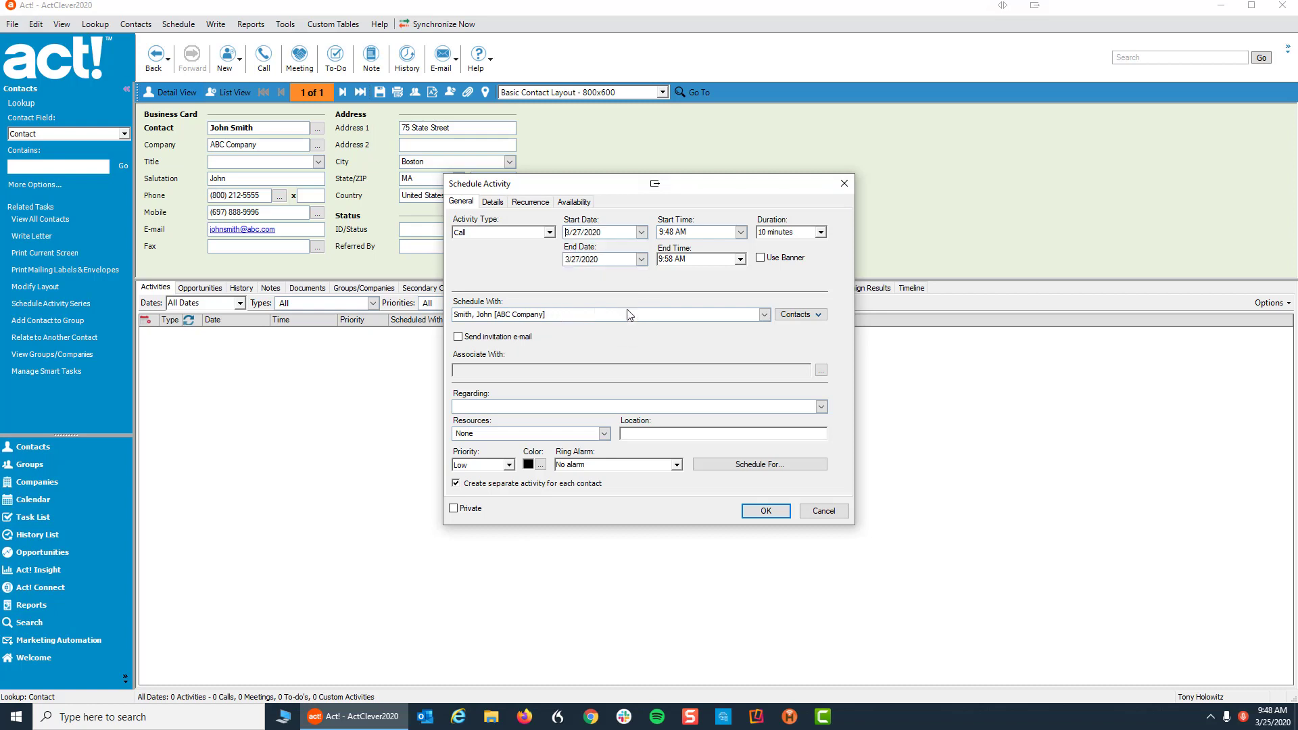
pyautogui.click(741, 232)
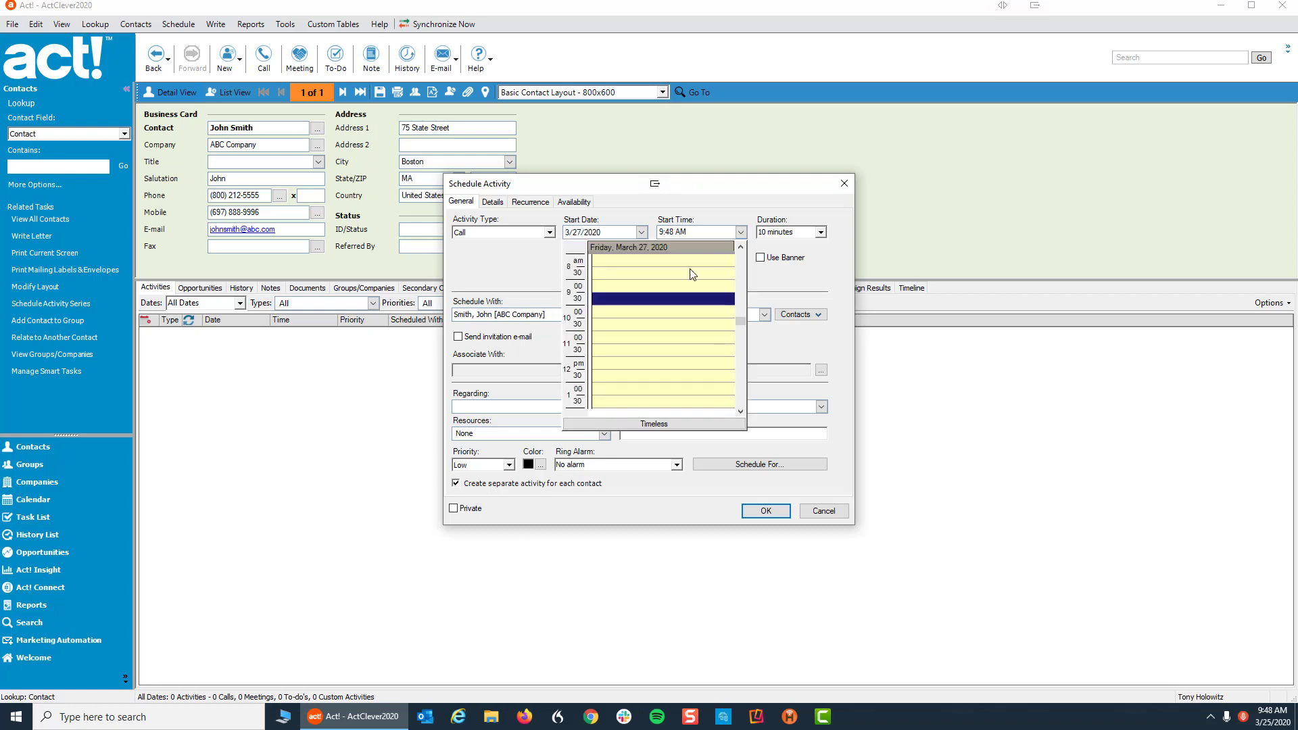
pyautogui.click(582, 314)
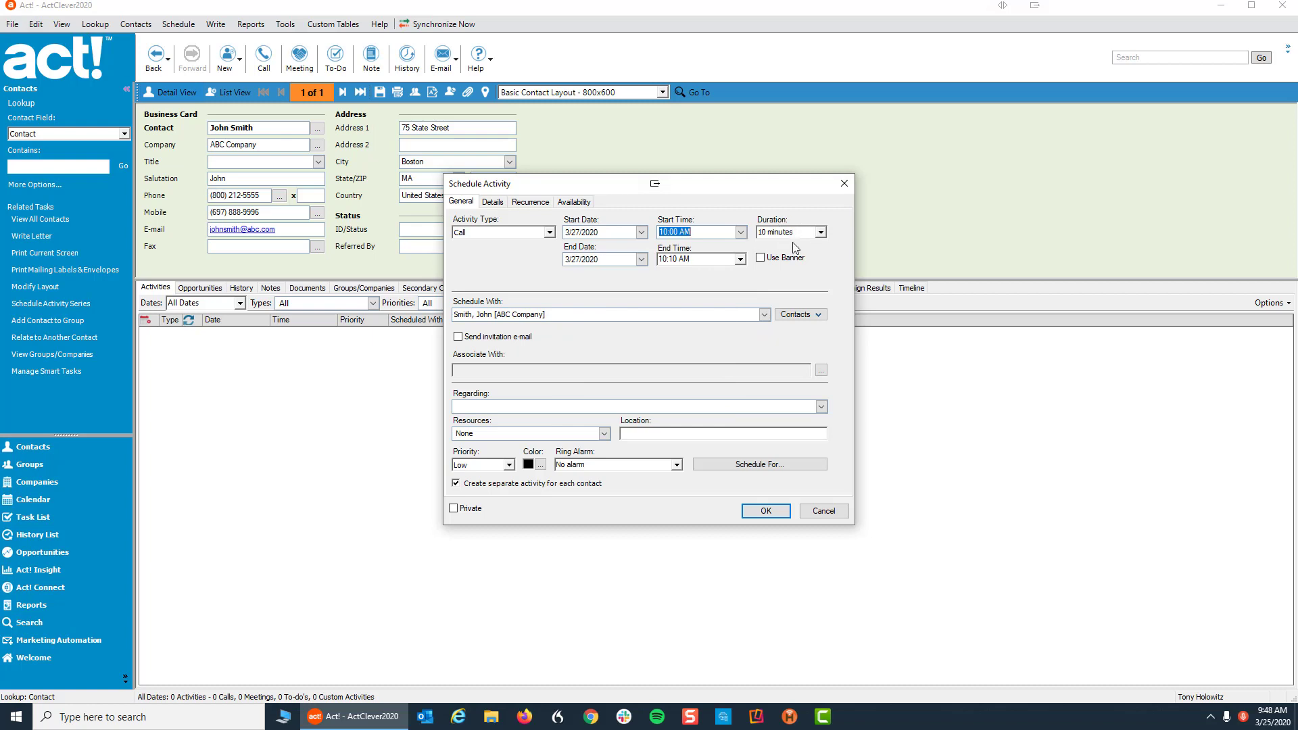
pyautogui.click(487, 404)
pyautogui.write('Follow-up')
pyautogui.click(752, 512)
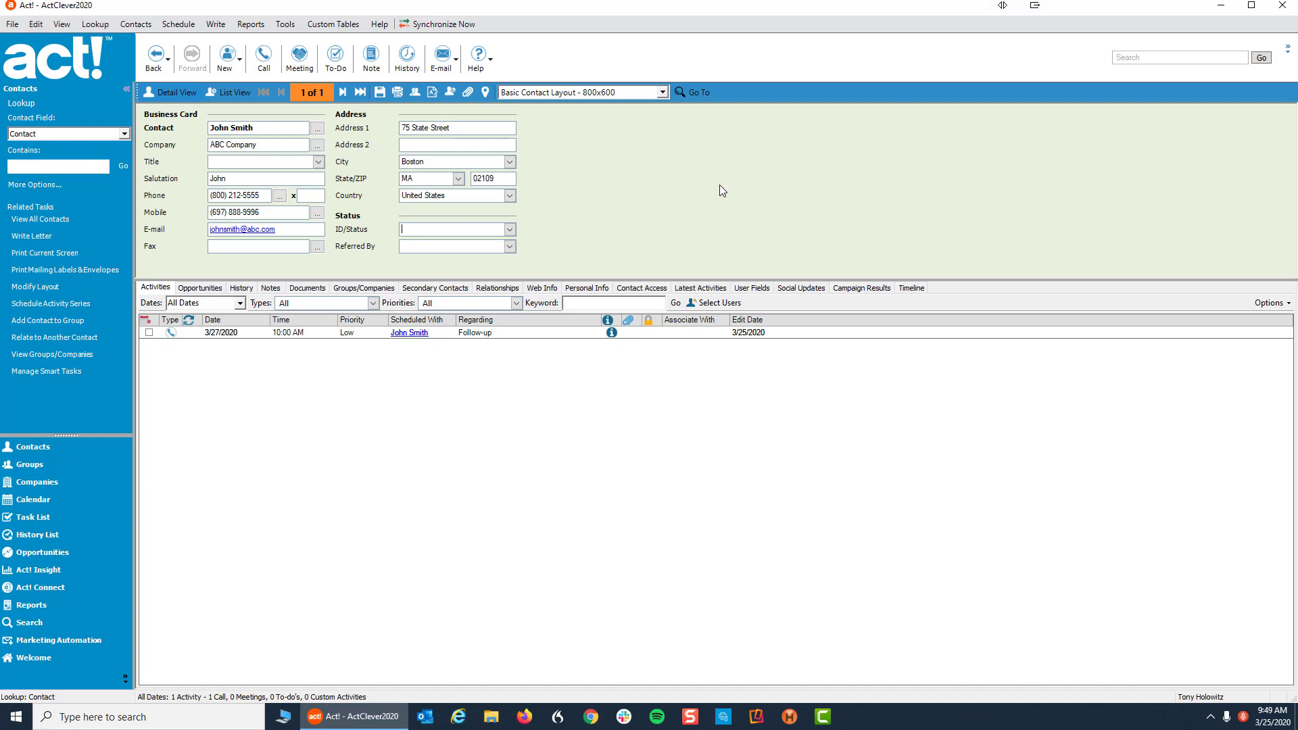
# Step: Add the note "Nice Guy" to the contact and show the contact's notes
pyautogui.click(372, 57)
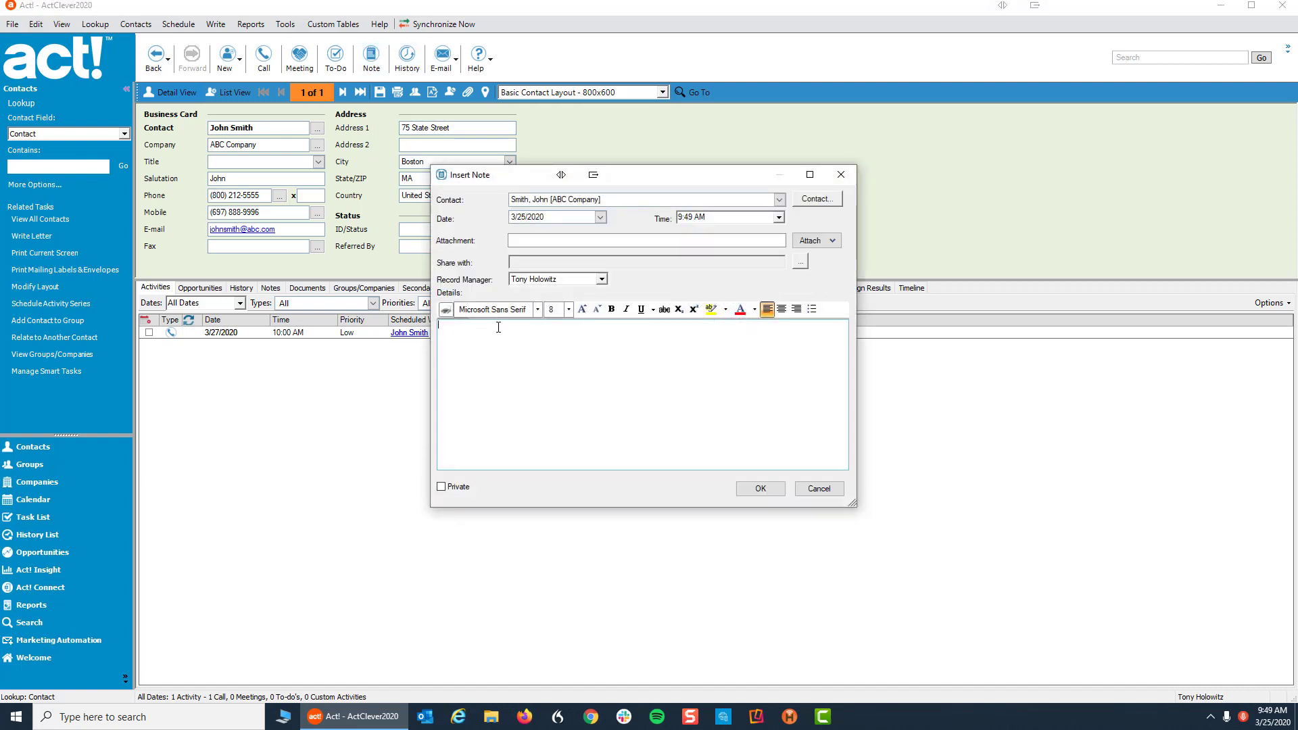
pyautogui.write('Nice Guy')
pyautogui.click(760, 488)
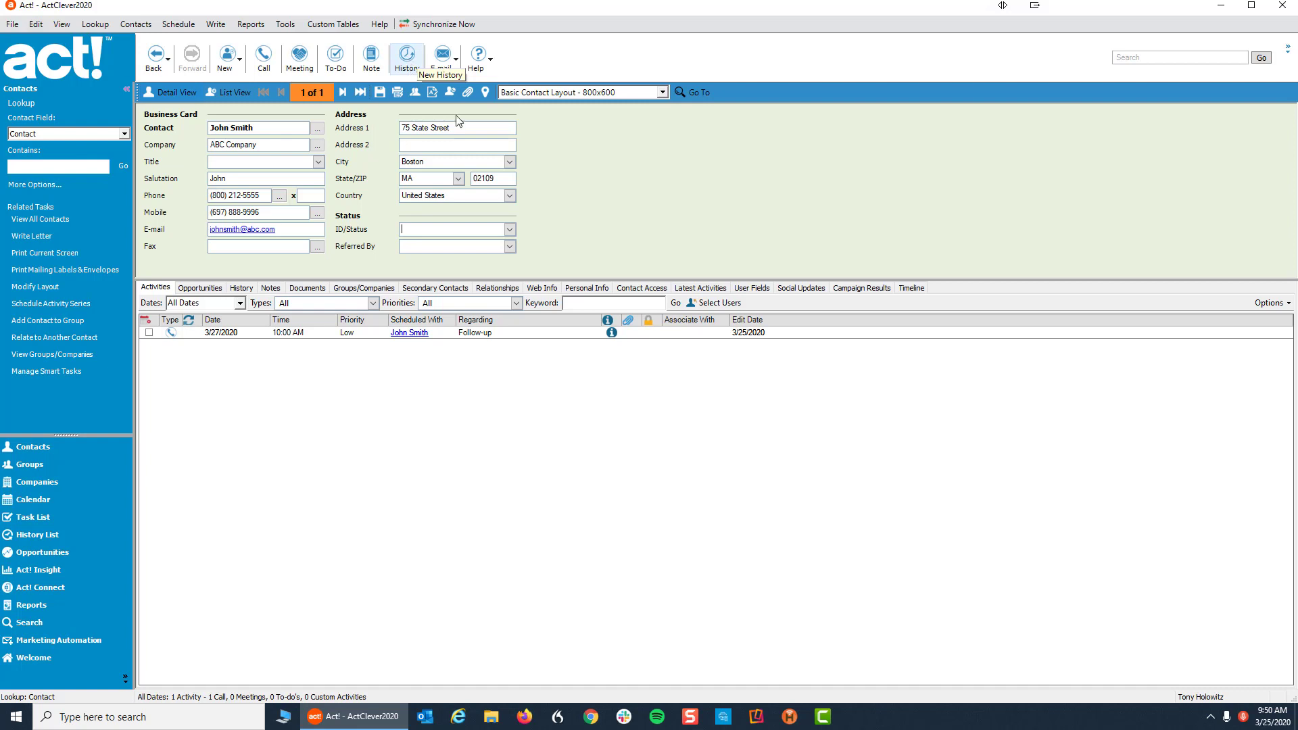
pyautogui.click(273, 289)
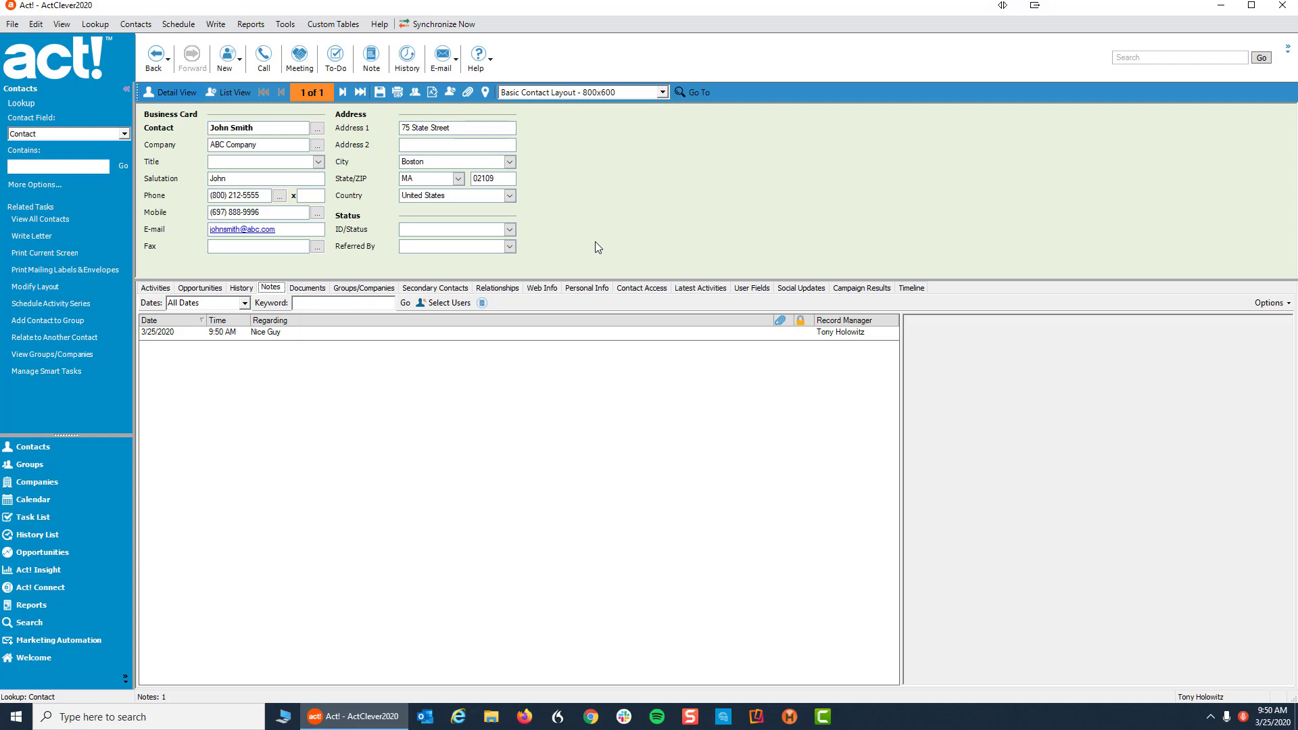
# Step: Check the scheduled follow-up call in the work-week calendar and in the task list
pyautogui.click(19, 504)
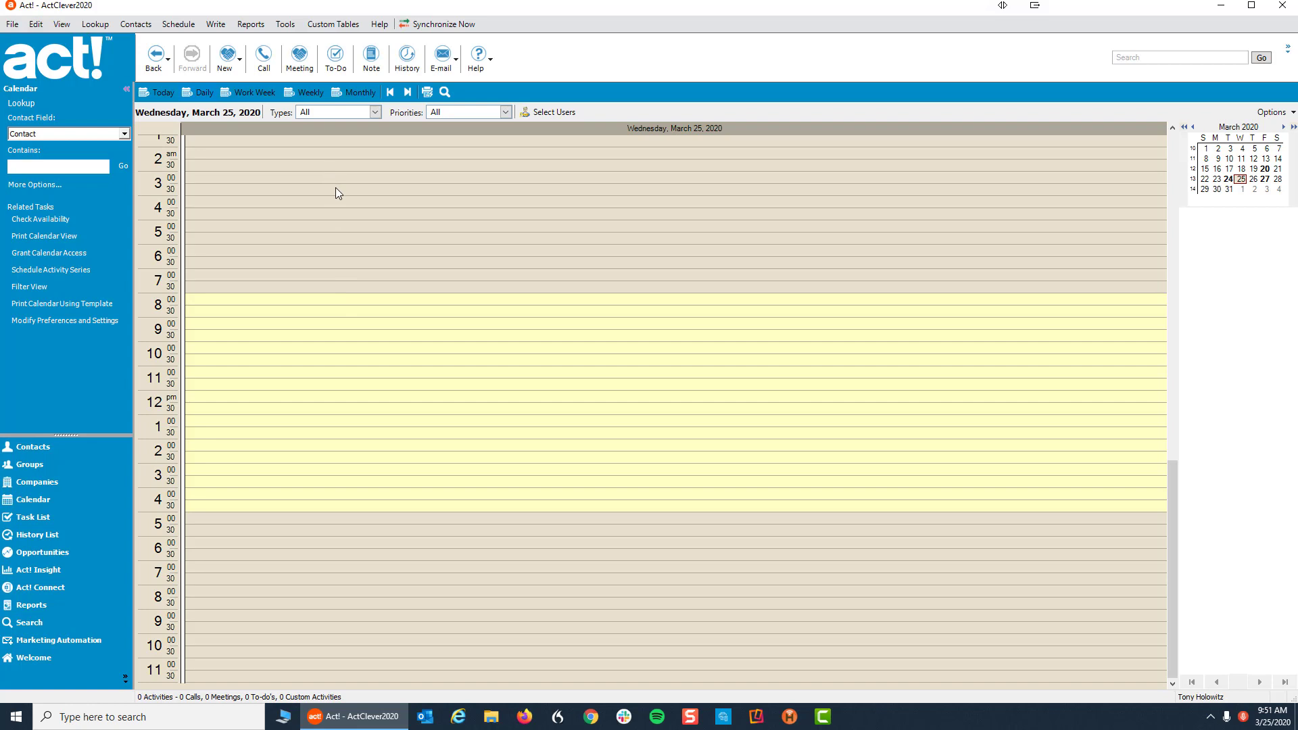
pyautogui.click(251, 94)
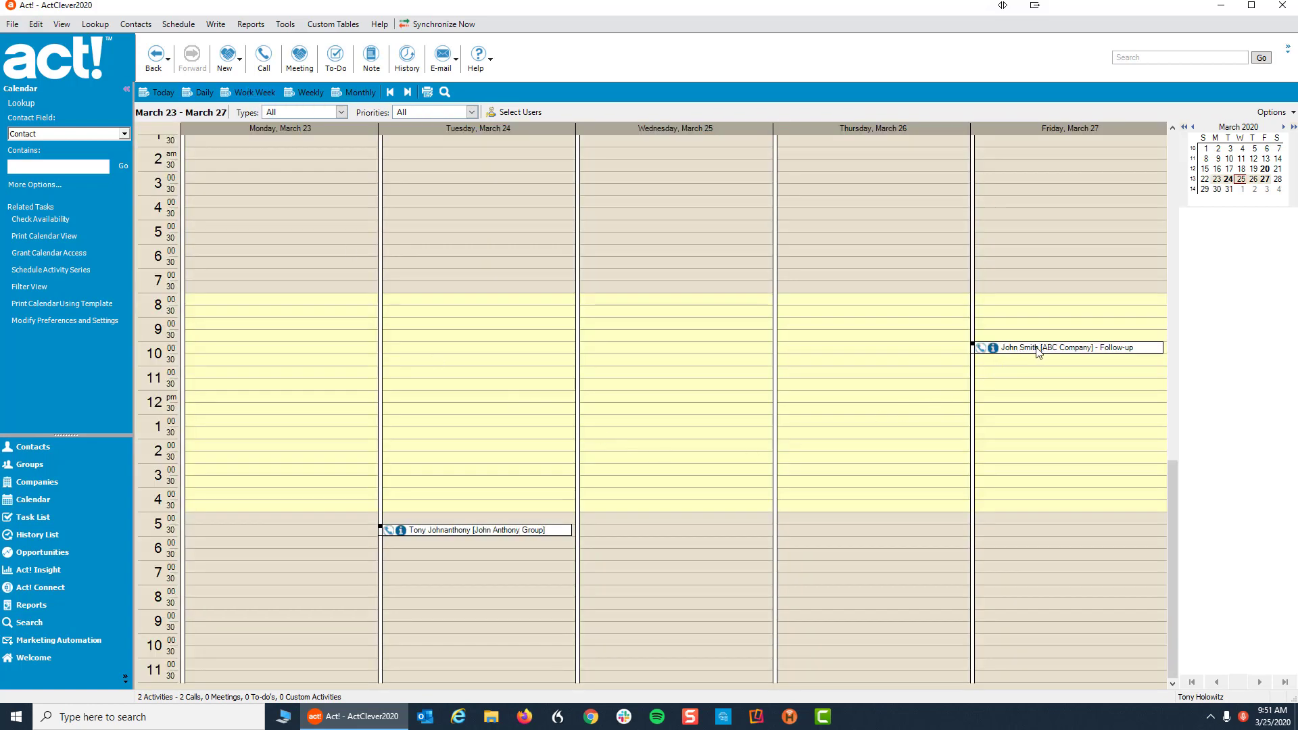
pyautogui.moveTo(1042, 351)
pyautogui.click(34, 517)
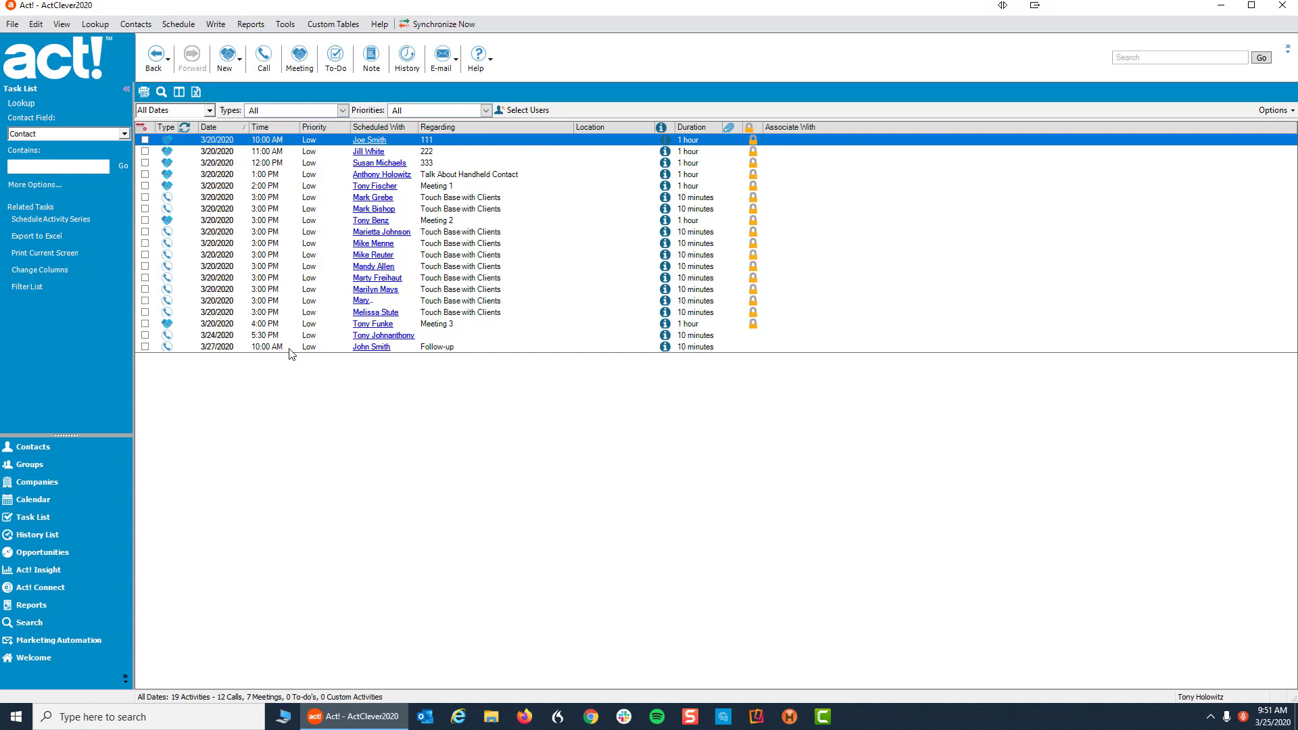
# Step: Return to the contact's record and show its scheduled activities
pyautogui.click(29, 448)
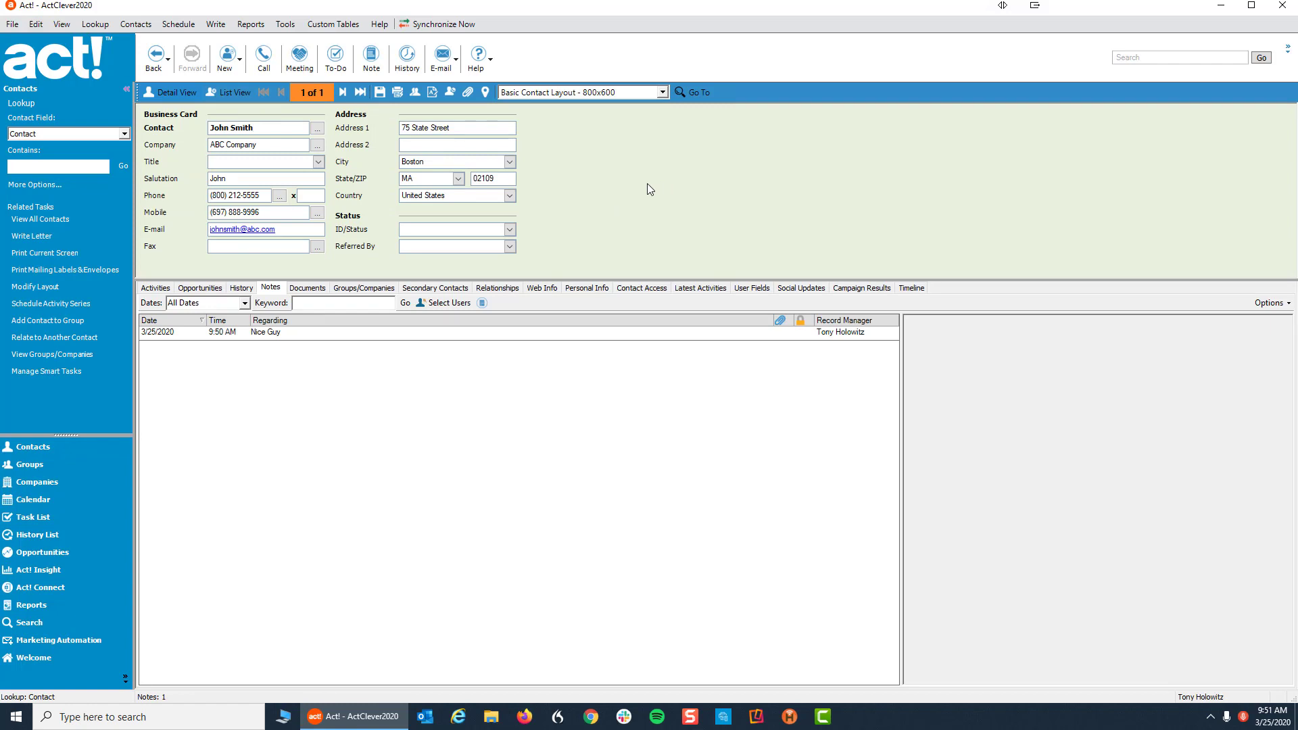
pyautogui.click(155, 292)
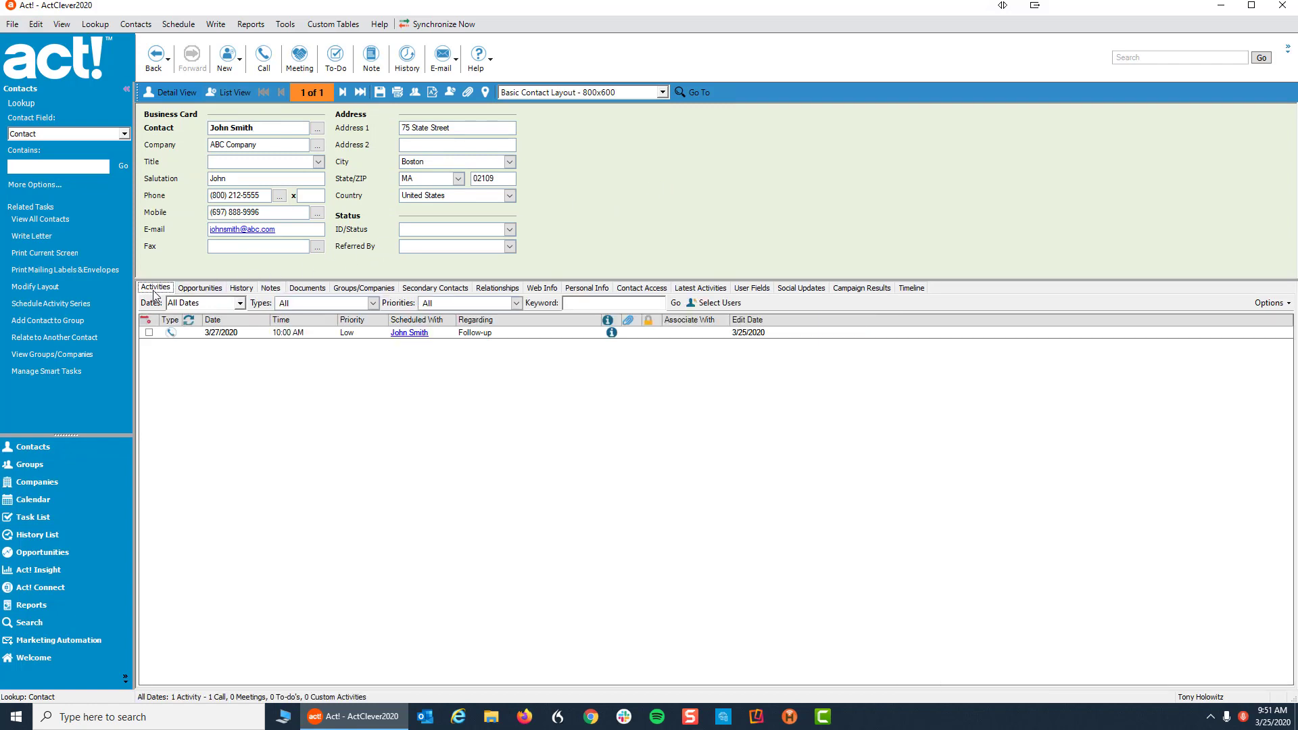